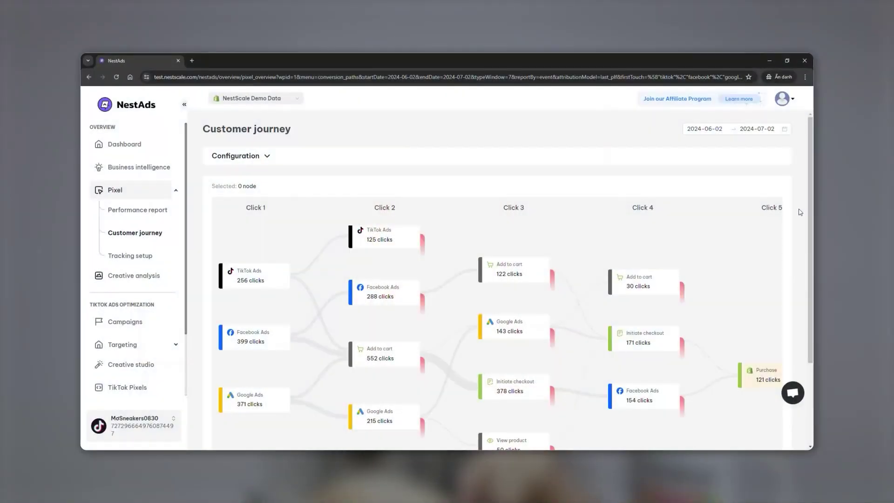
- Scroll to the Stage table, pan the journey diagram and browse the TikTok Ads conversion paths
scroll(740, 227, down, 1)
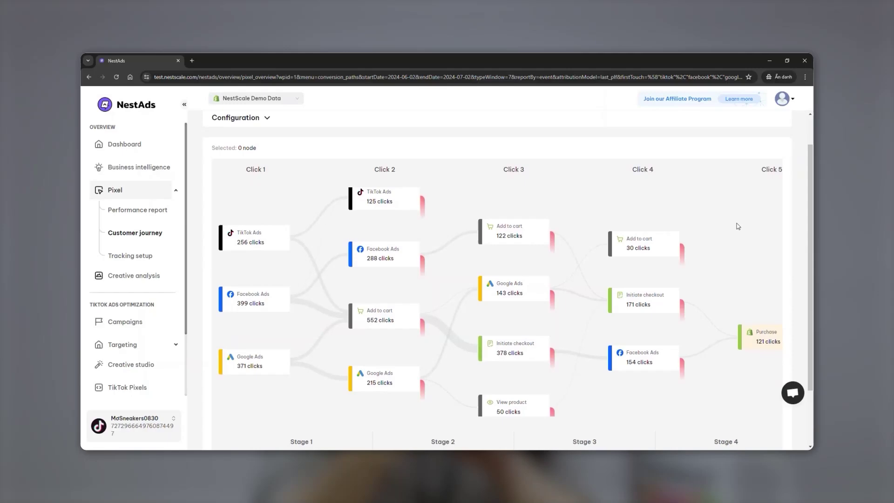
scroll(740, 227, down, 2)
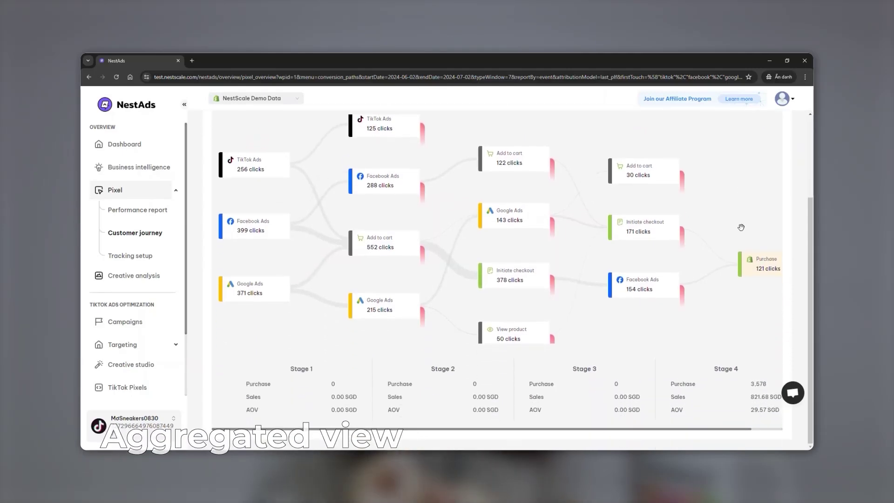
drag(740, 220, 742, 232)
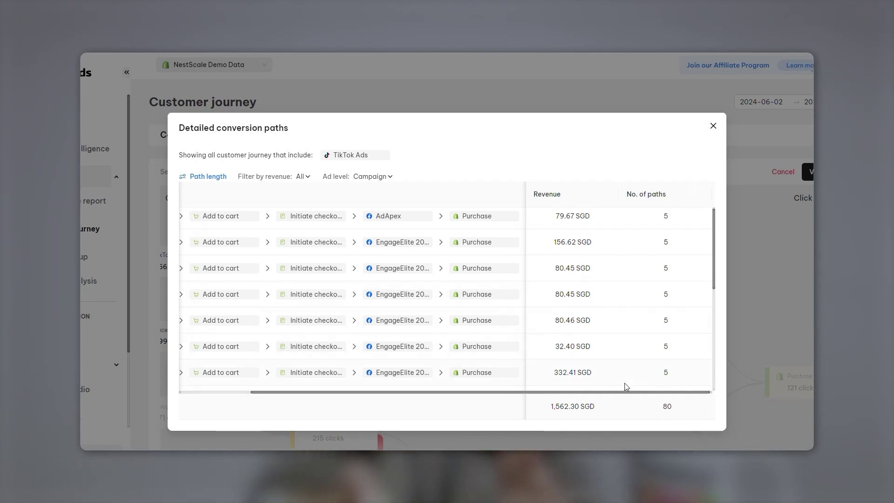
drag(624, 396, 535, 409)
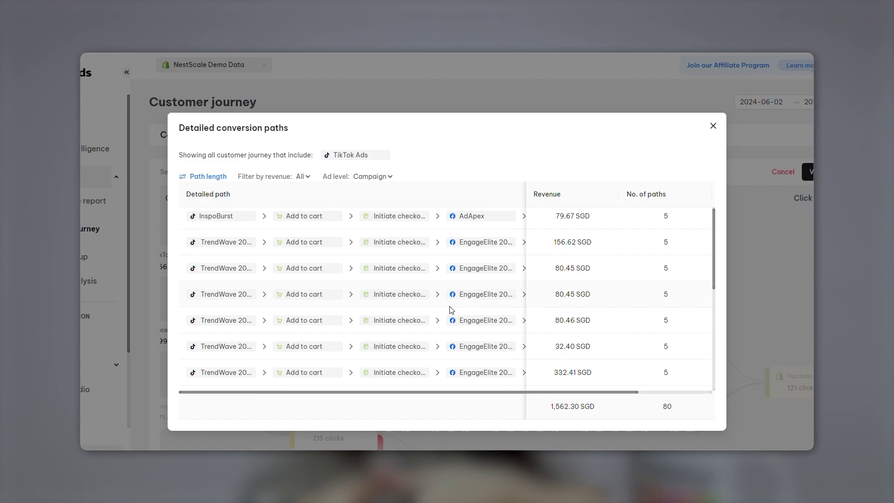
scroll(450, 310, down, 1)
scroll(450, 310, down, 1)
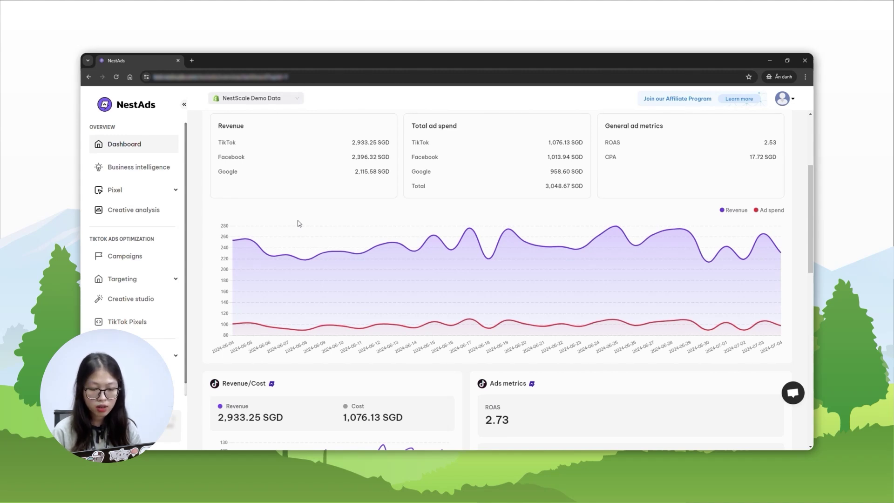
- Expand Pixel in the sidebar and open the Customer journey page
click(141, 196)
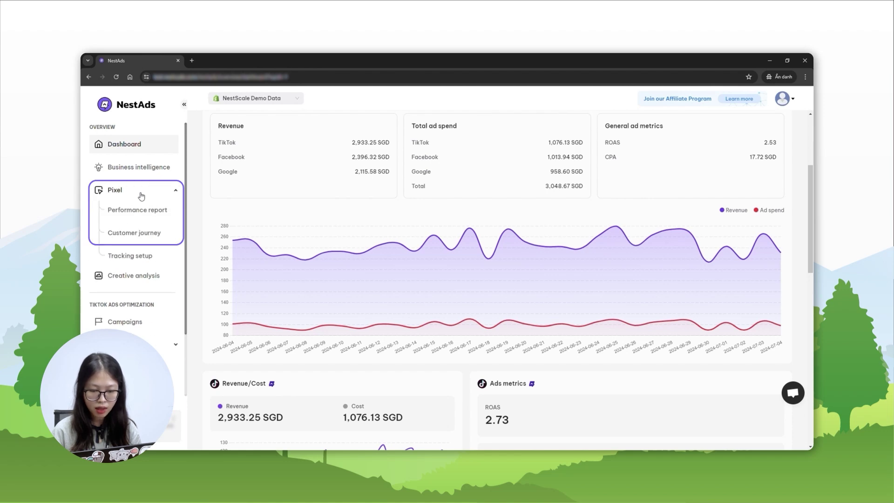
click(135, 233)
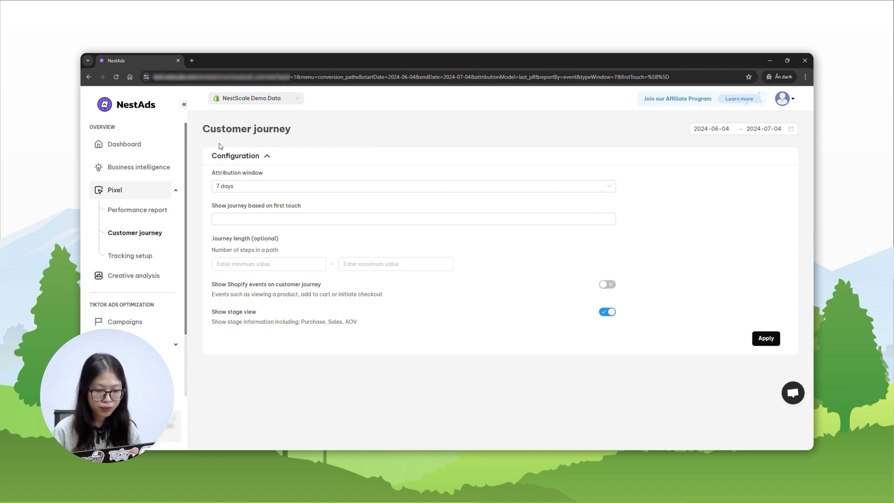
- Set the attribution window to 7 days and pick TikTok, Facebook and Google Ads as first touch
click(265, 186)
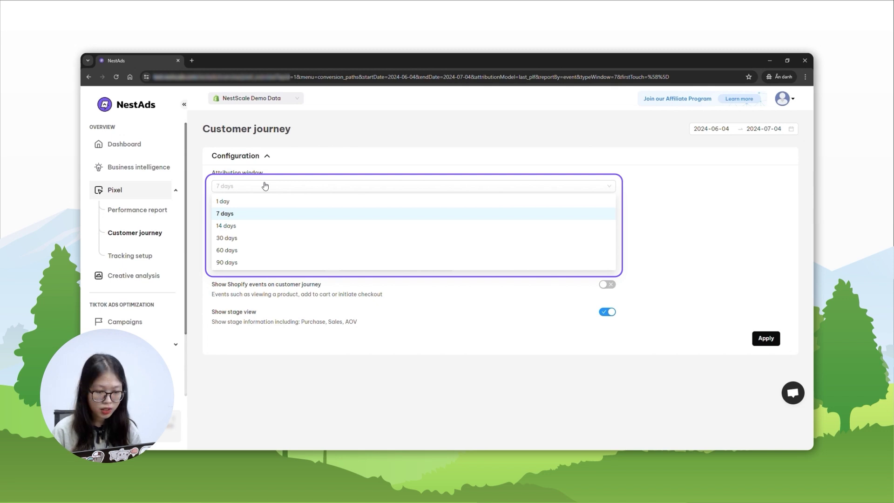
click(257, 214)
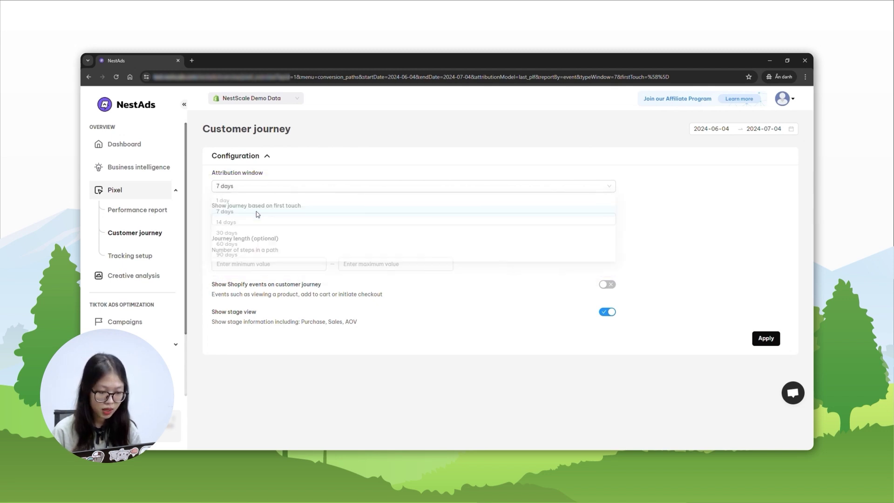
click(323, 219)
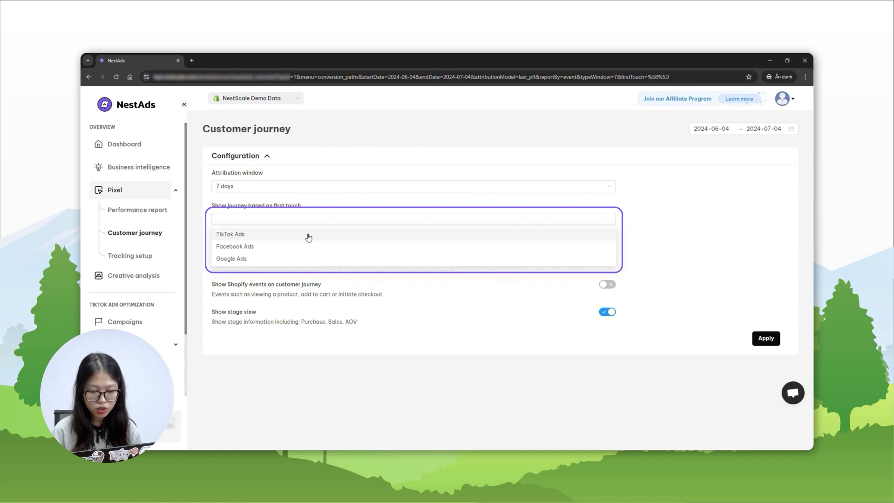
click(309, 238)
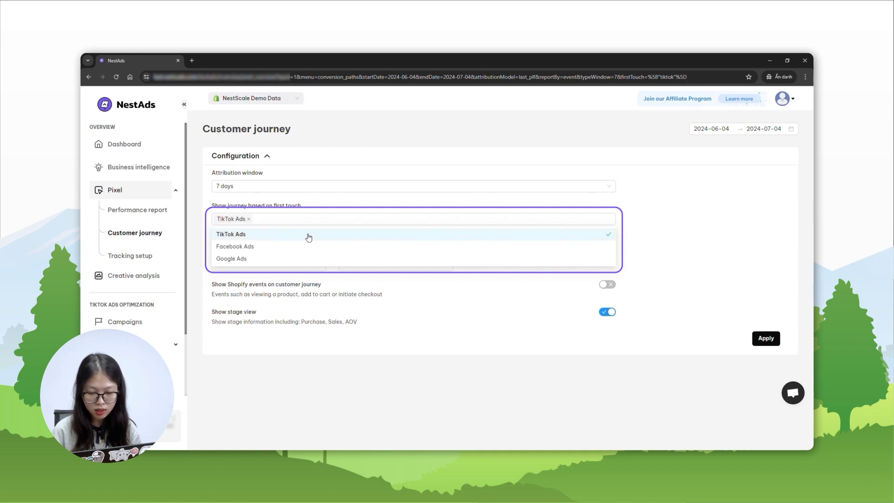
click(293, 247)
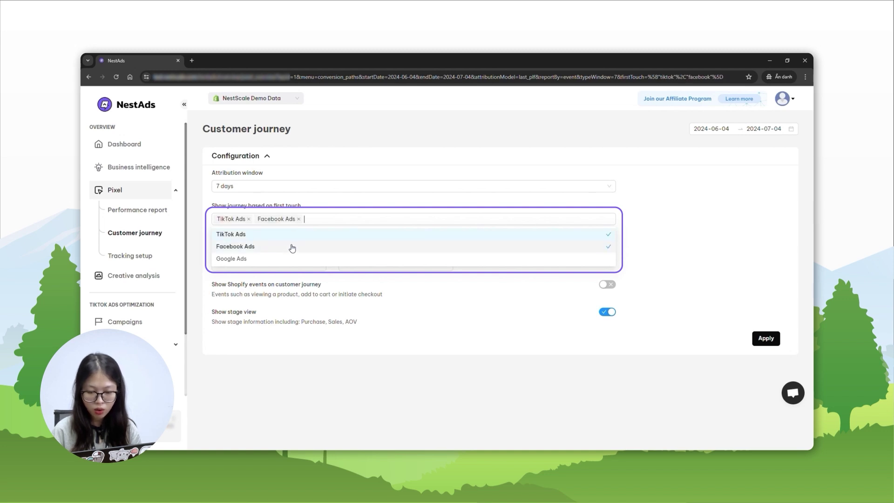
click(286, 261)
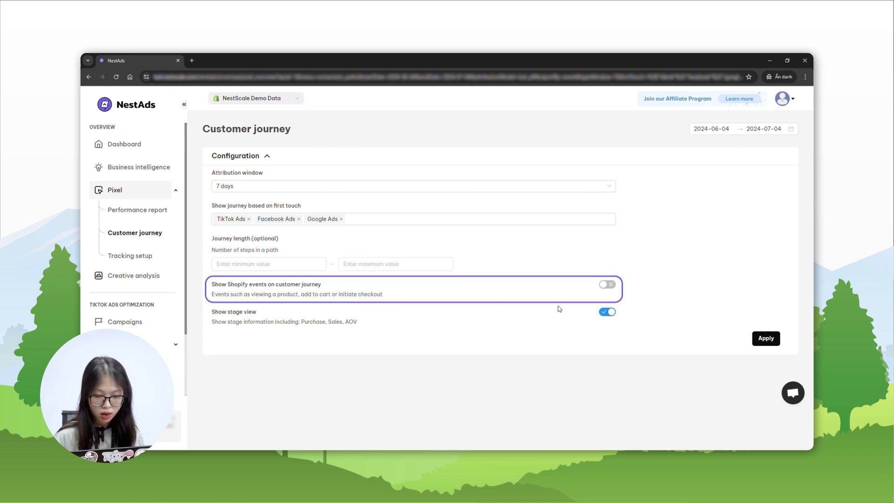
- Turn on Show Shopify events on customer journey and apply the configuration
click(606, 285)
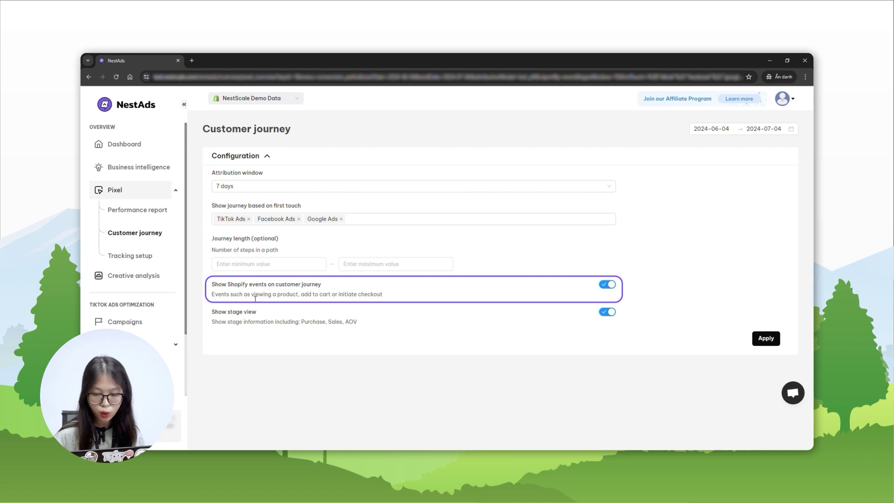
drag(252, 296, 396, 301)
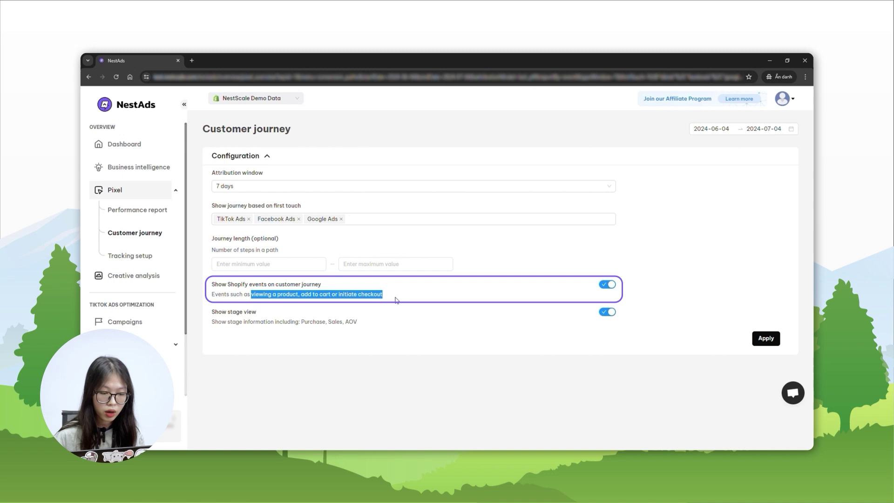
click(396, 298)
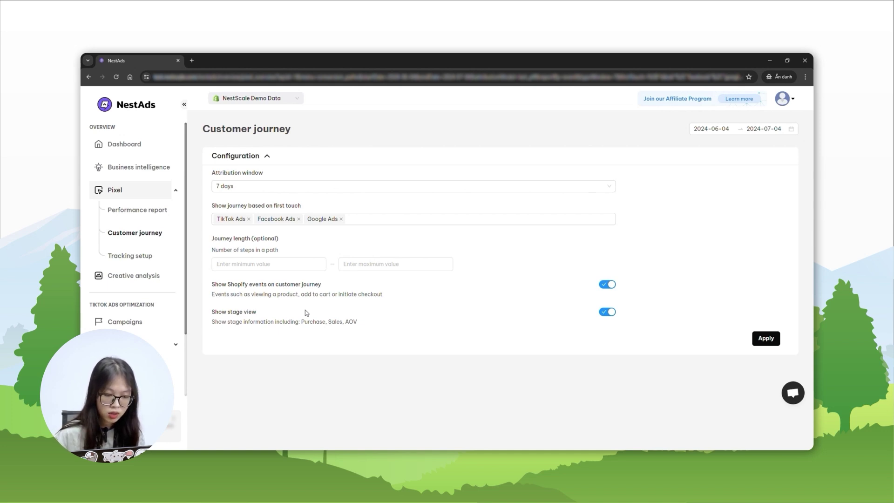
click(772, 339)
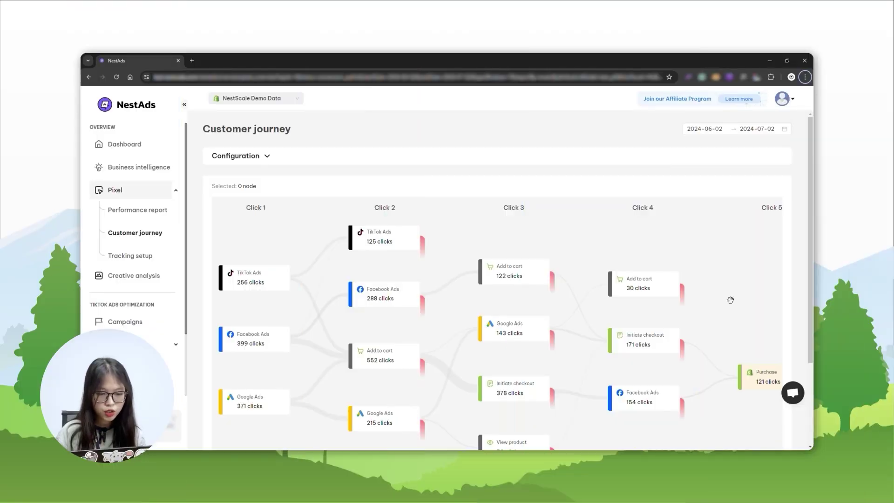
scroll(729, 300, down, 2)
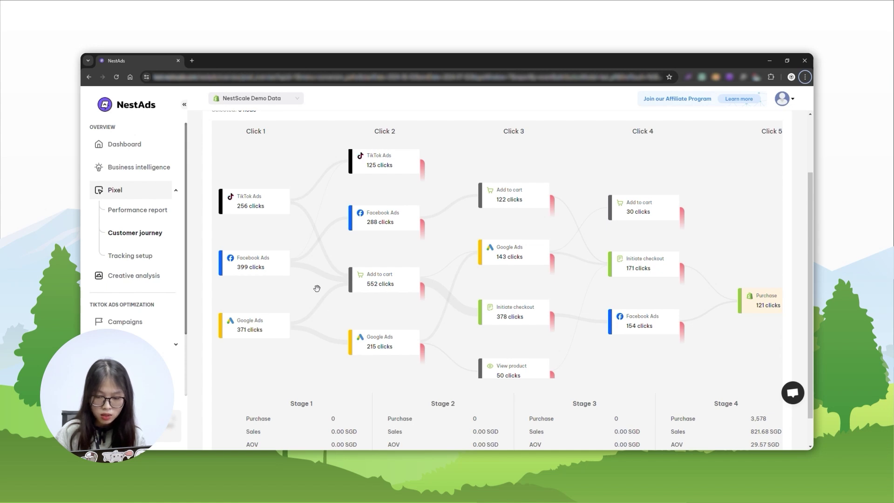
mouse_move(365, 232)
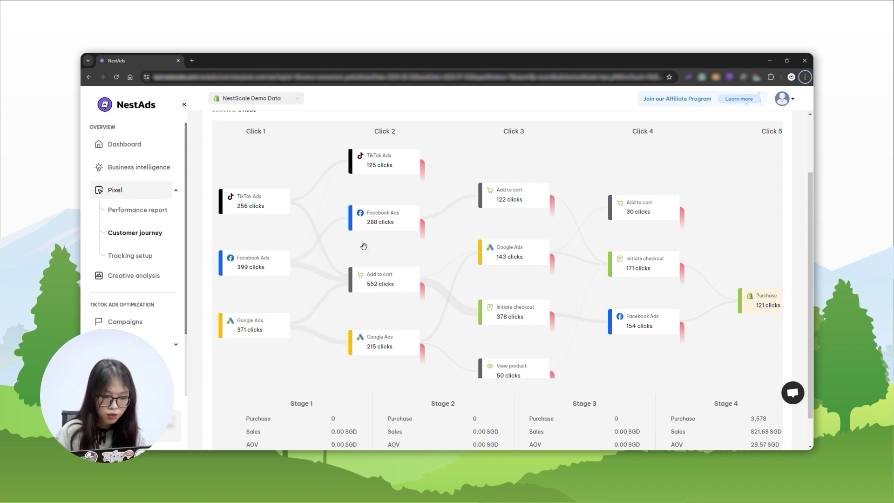
mouse_move(367, 290)
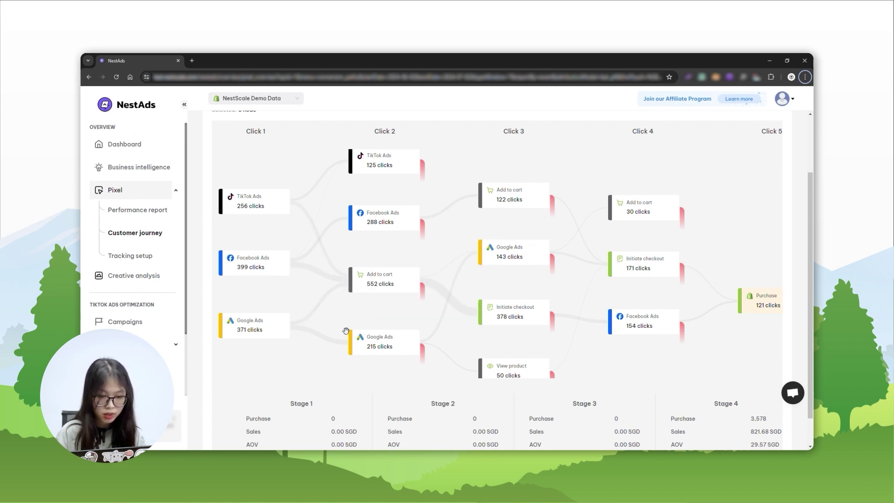
mouse_move(357, 337)
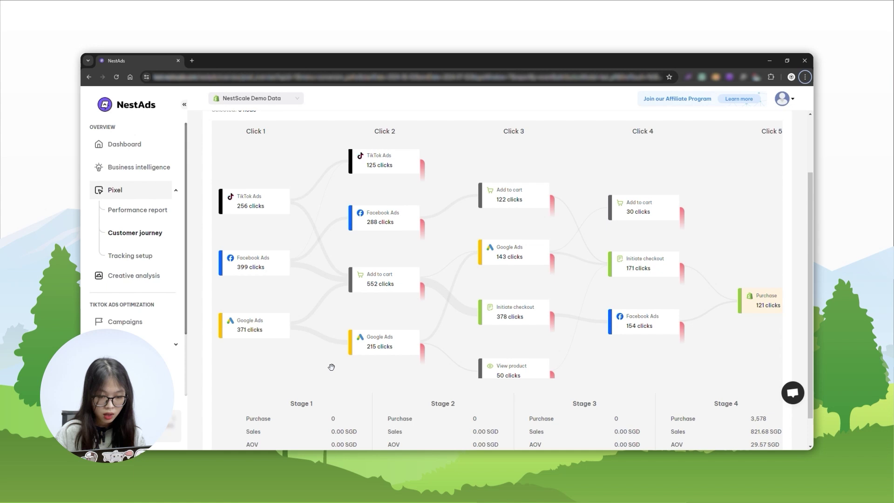
mouse_move(437, 292)
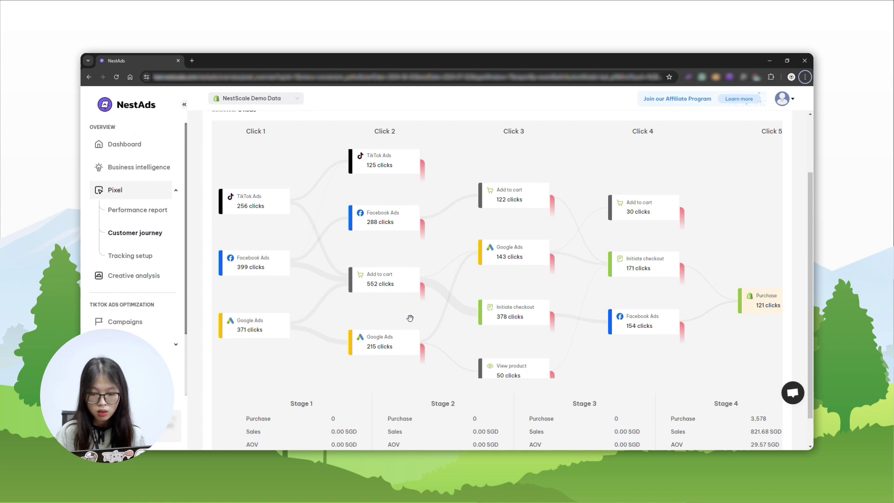
drag(431, 315, 399, 313)
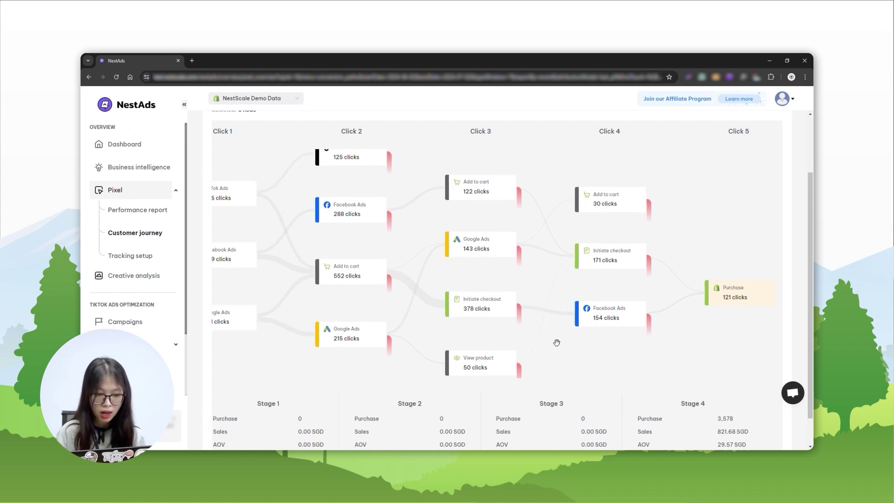
drag(556, 343, 562, 369)
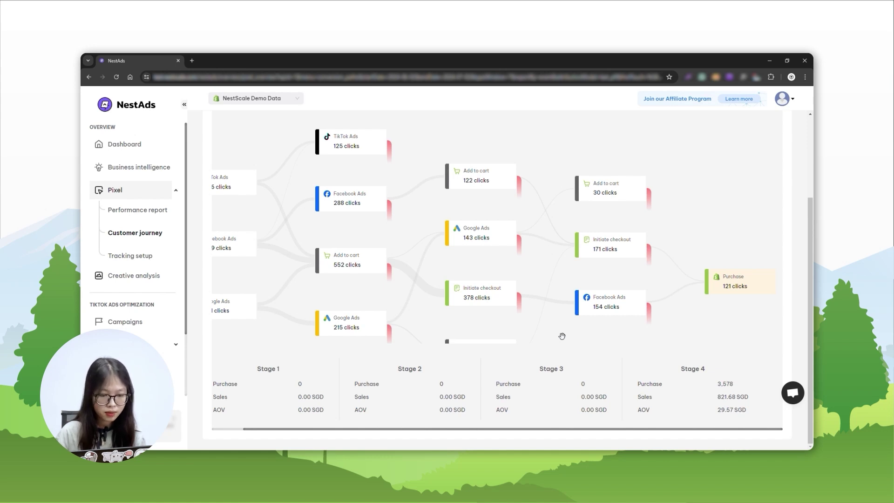
- In Configuration, set the journey length minimum to 2 and maximum to 4
scroll(562, 336, up, 3)
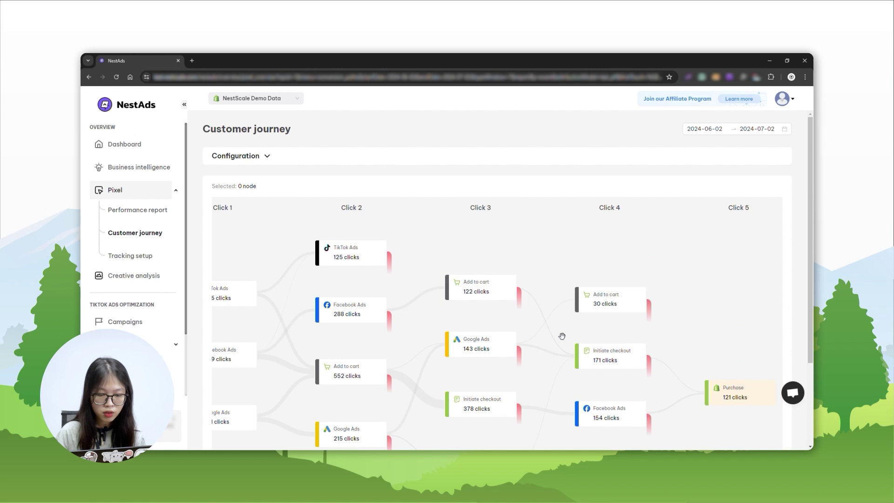
click(266, 156)
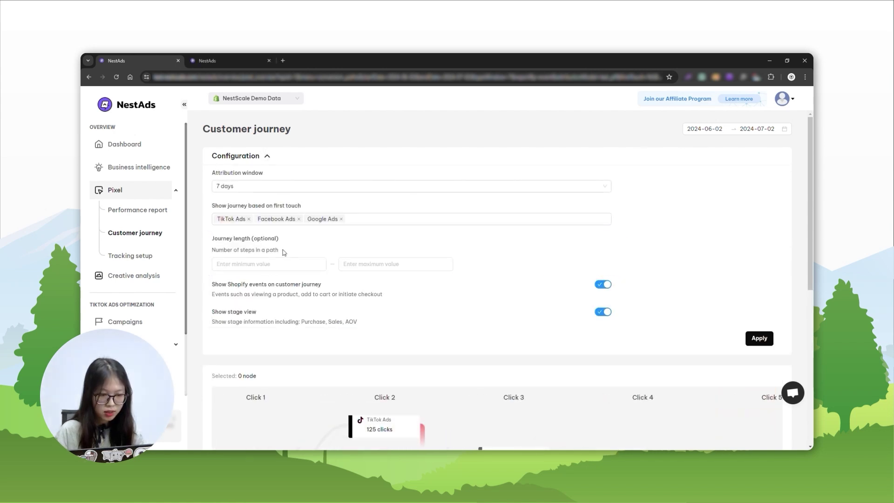
click(282, 265)
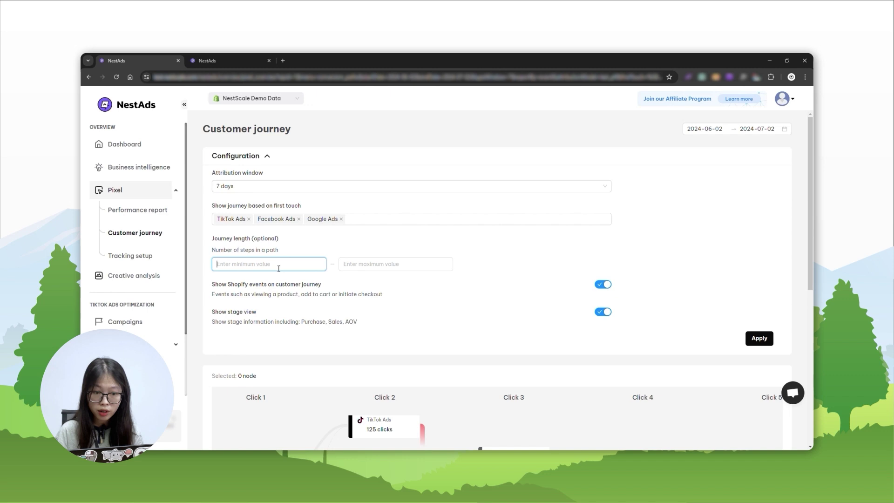
text(2)
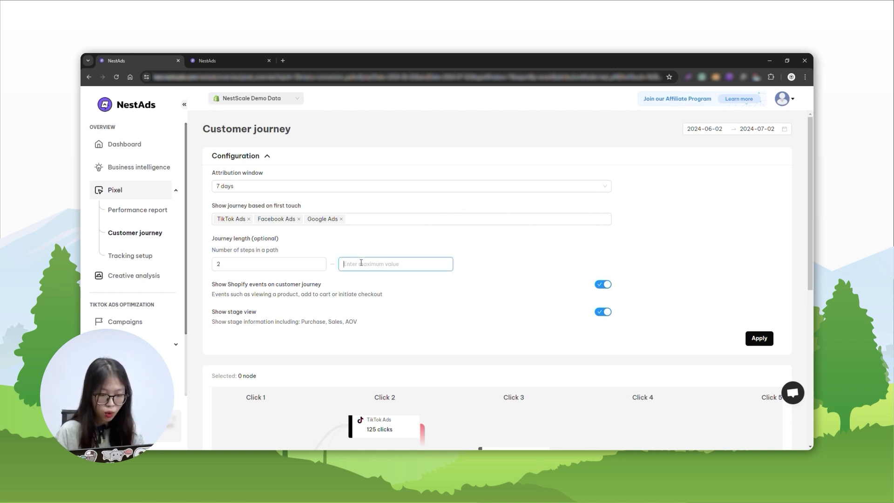
click(345, 263)
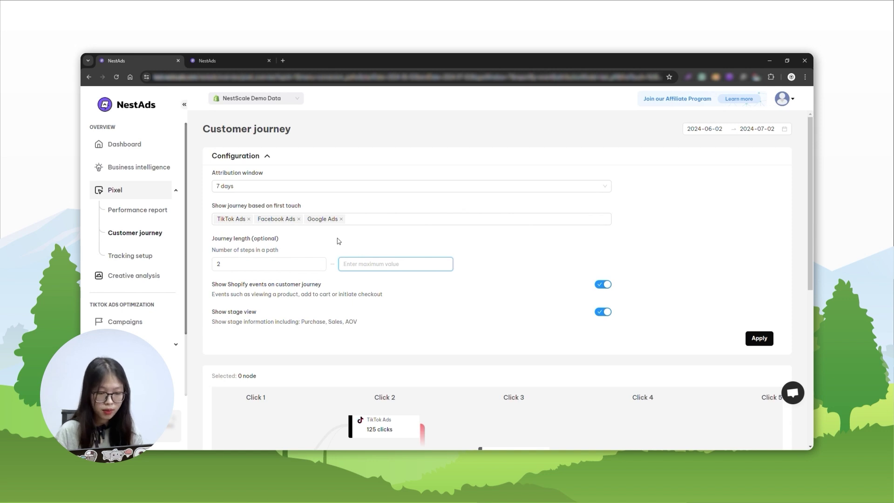
text(4)
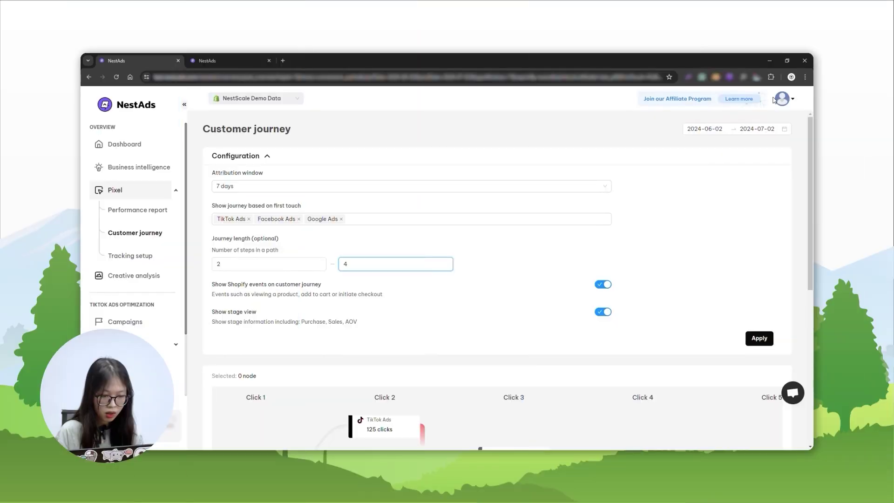
scroll(704, 245, down, 5)
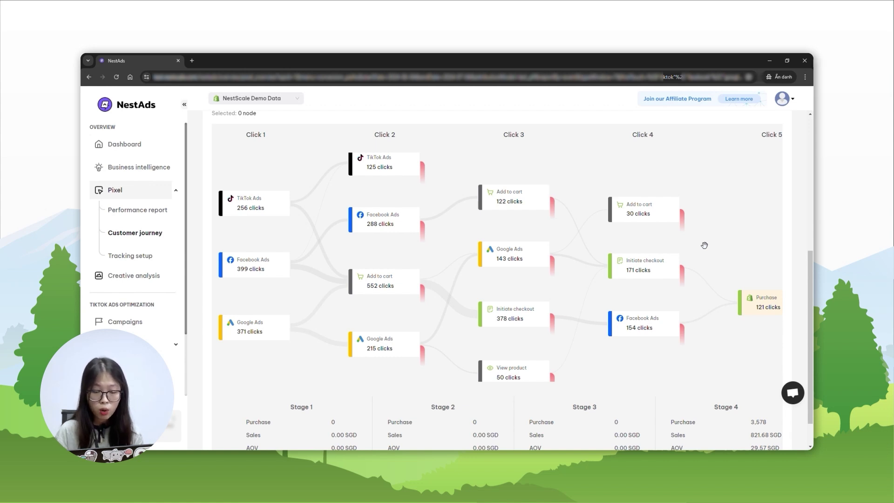
scroll(704, 245, down, 1)
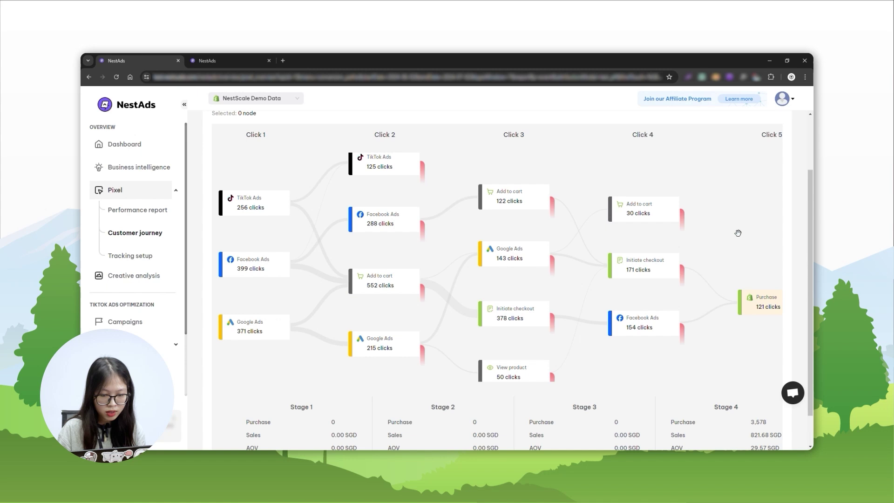
- Select the TikTok Ads → Add to cart → Initiate checkout → Facebook Ads → Purchase path and view details
click(270, 218)
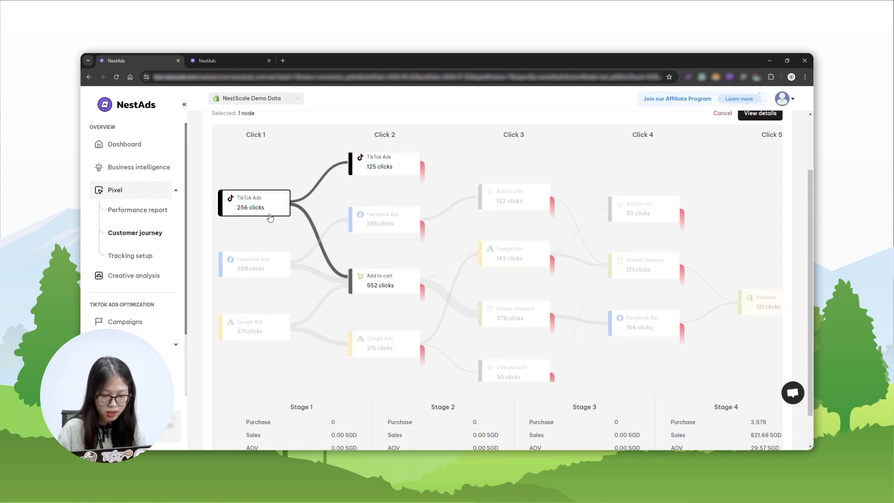
click(377, 287)
click(501, 324)
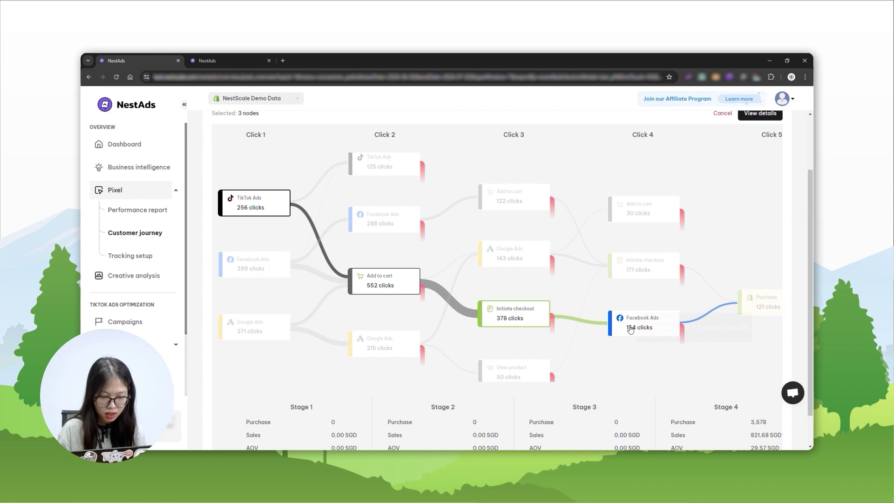
click(629, 326)
click(752, 308)
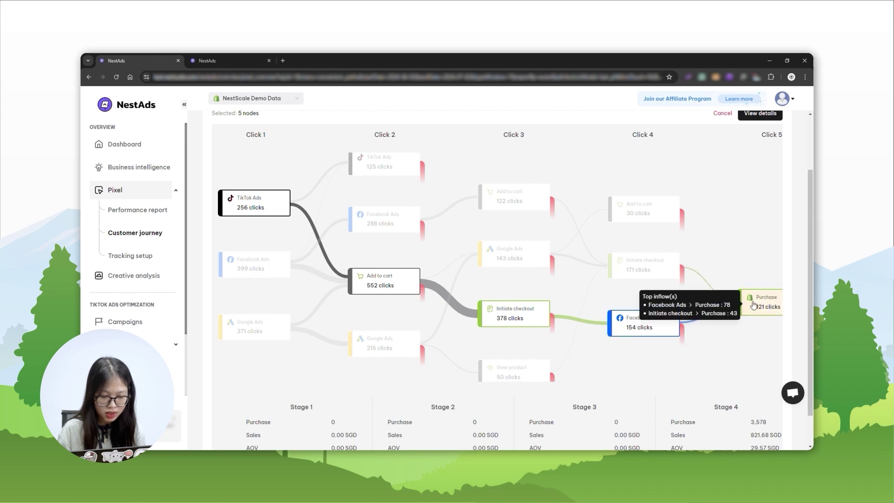
click(747, 117)
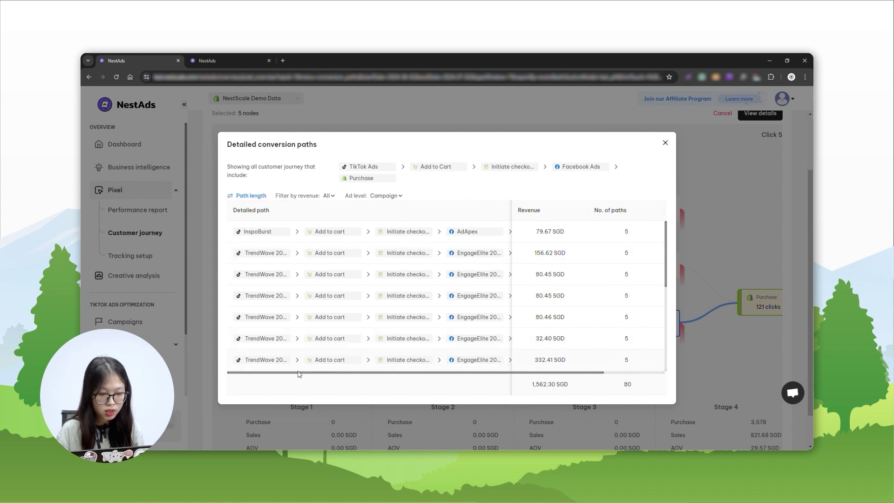
- Open the Ad level dropdown, currently set to Campaign, in Detailed conversion paths
click(392, 196)
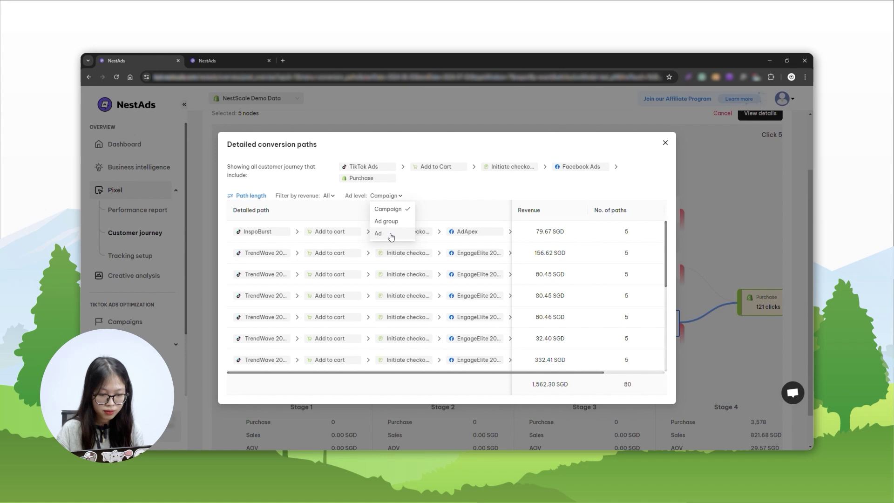